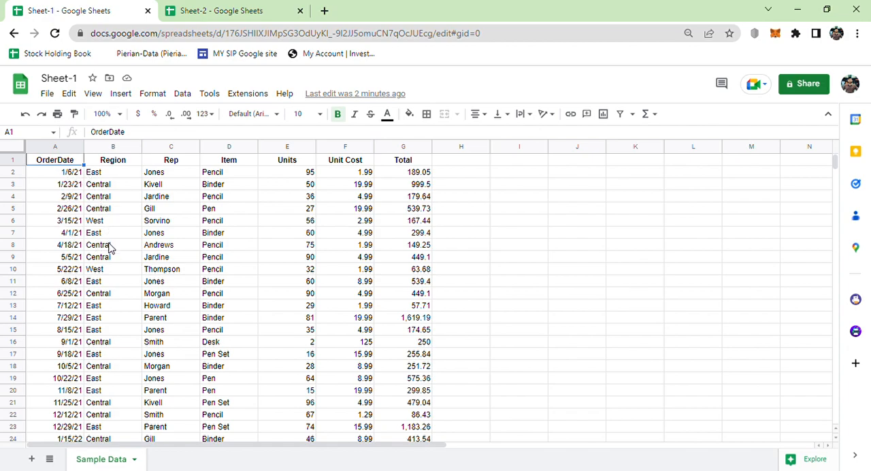
# - Look through the order data in Sheet-1 and check the empty Sheet-2 spreadsheet
pyautogui.scroll(-3, 111, 248)
pyautogui.scroll(-6, 111, 247)
pyautogui.scroll(9, 108, 249)
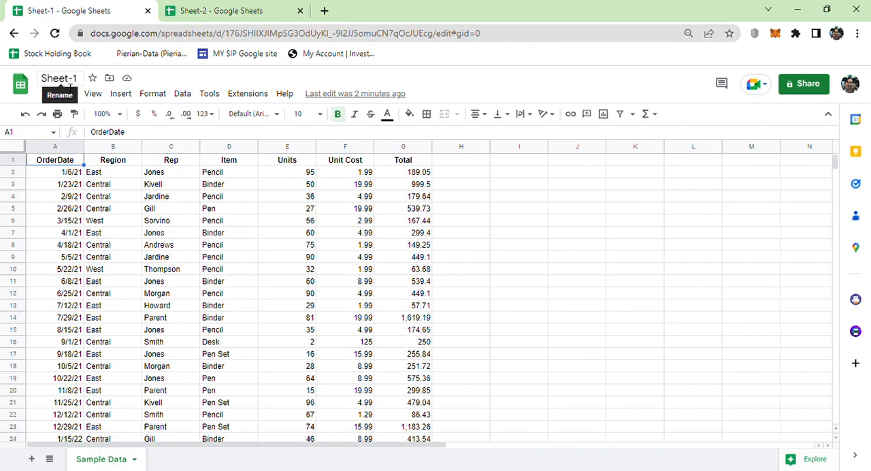
pyautogui.click(197, 8)
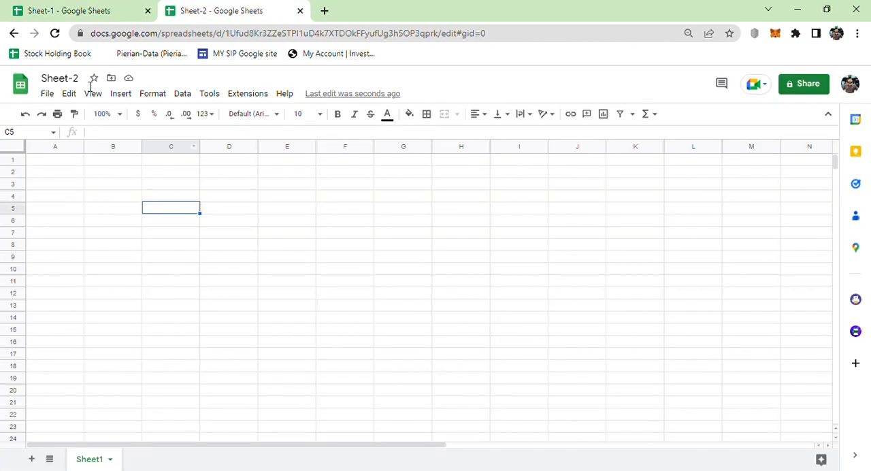
pyautogui.click(78, 13)
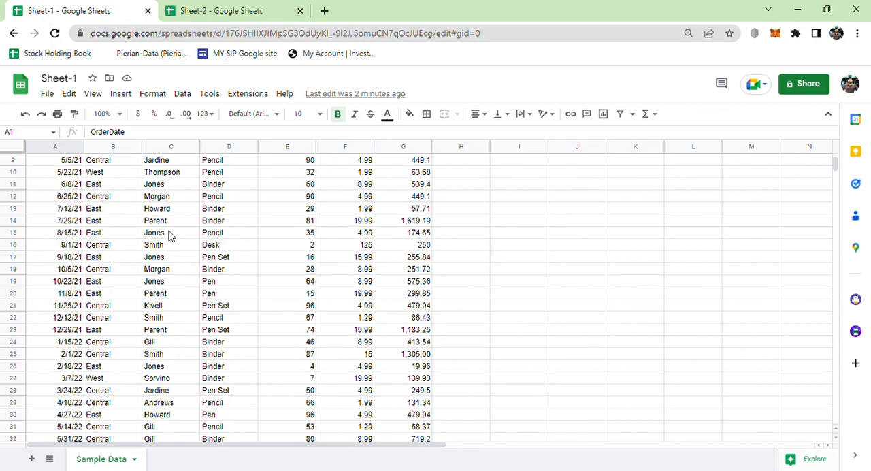
# - Highlight columns A to G of the order data in Sheet-1, and make A1 the active cell in Sheet-2
pyautogui.moveTo(317, 162); pyautogui.dragTo(386, 162)
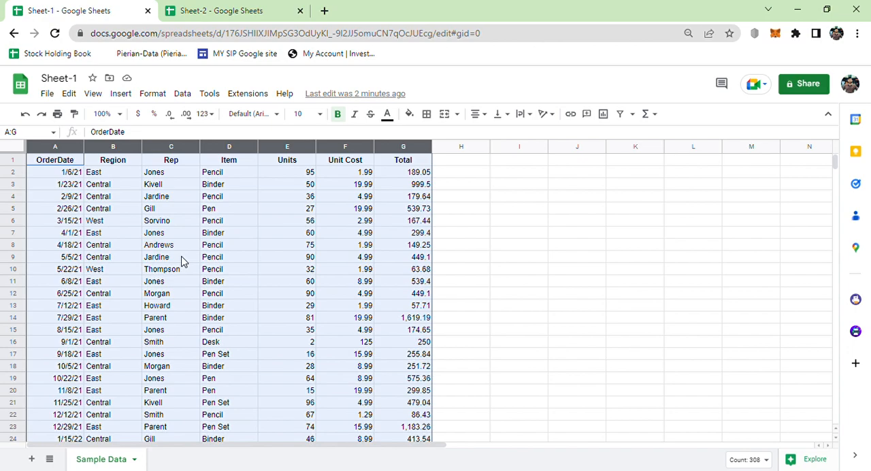
pyautogui.click(196, 7)
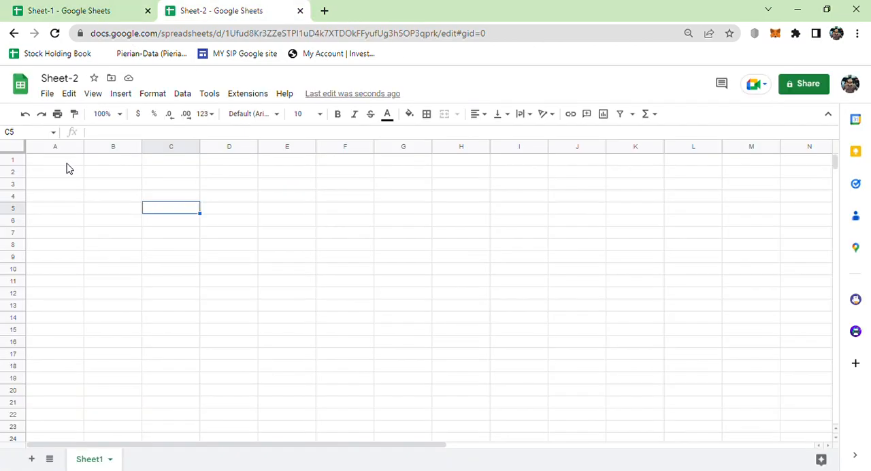
pyautogui.click(66, 163)
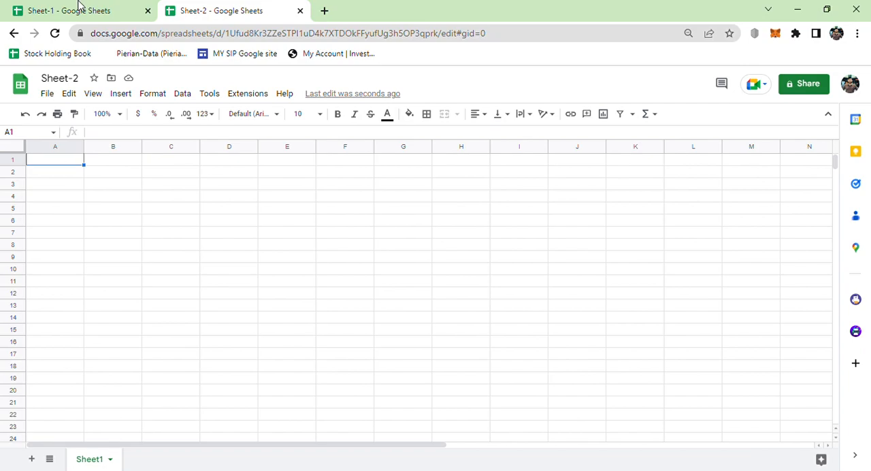
pyautogui.click(81, 8)
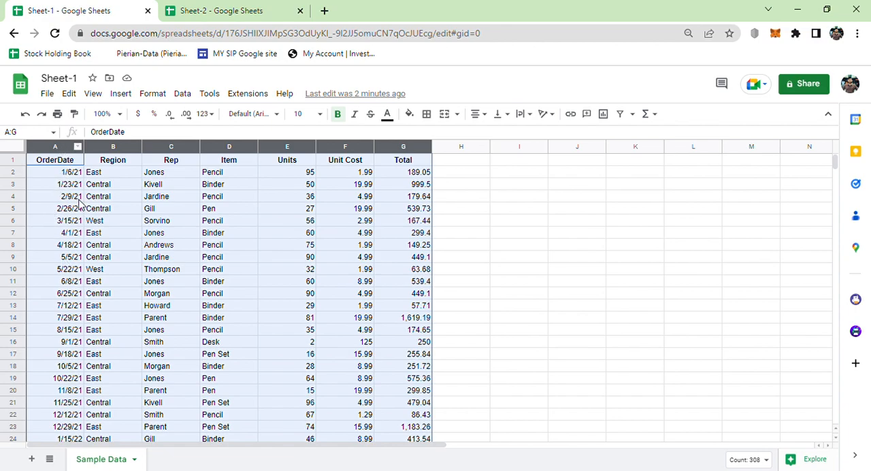
# - Select columns A through G in Sheet-1 to review the source range, and return the selection to cell A1
pyautogui.click(76, 197)
pyautogui.click(57, 148)
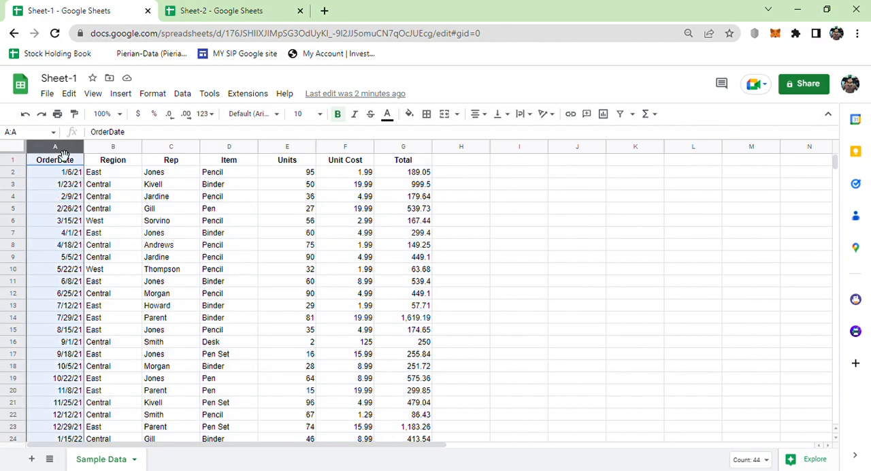
pyautogui.hotkey('shift', 'Right')
pyautogui.hotkey('shift', 'Right')
pyautogui.hotkey('shift', 'Right')
pyautogui.hotkey('shift', 'Right')
pyautogui.hotkey('shift', 'Right')
pyautogui.hotkey('shift', 'Right')
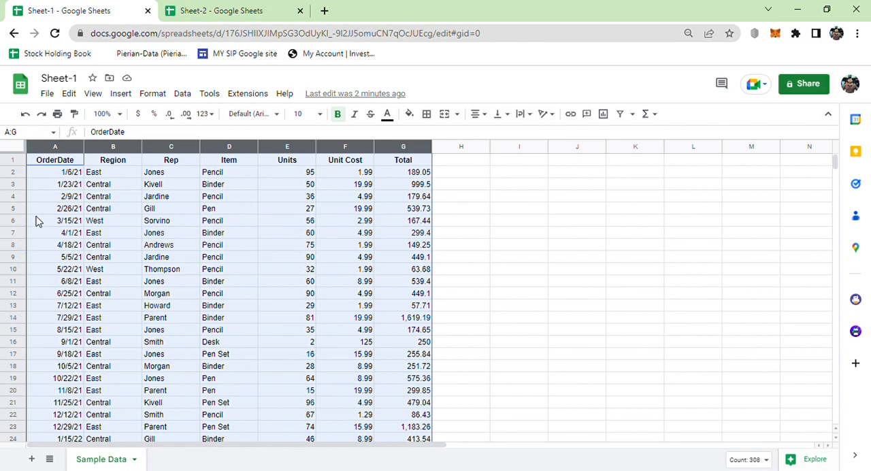
pyautogui.click(48, 164)
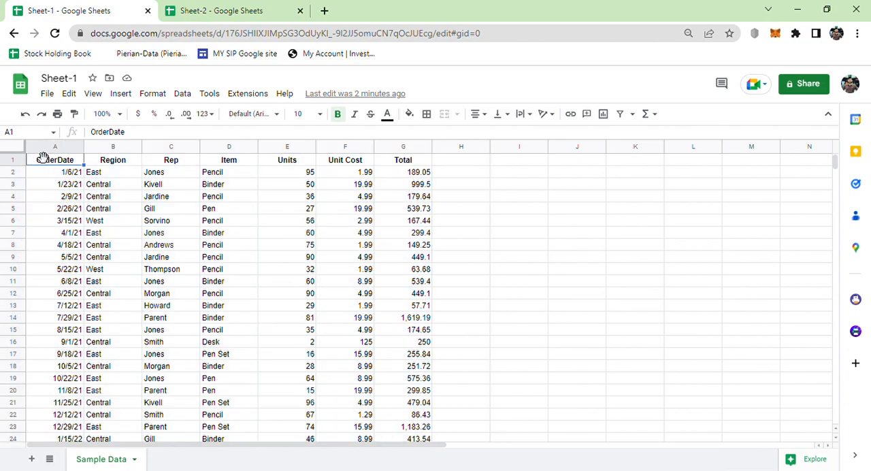
pyautogui.click(13, 135)
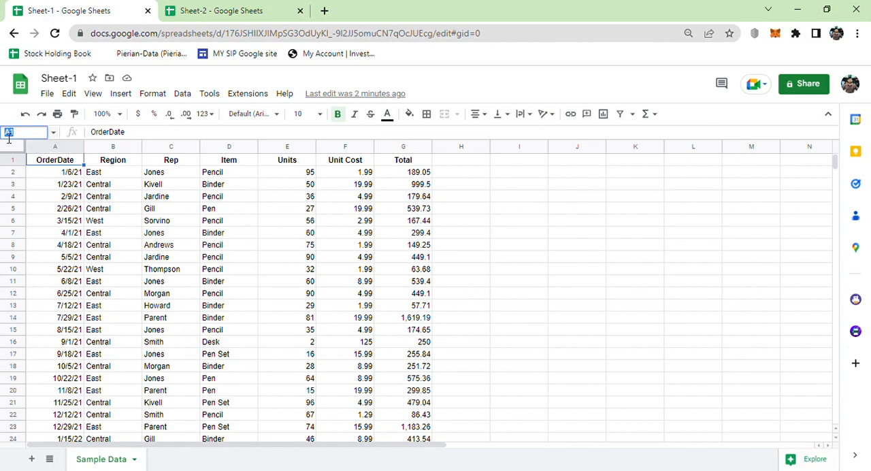
pyautogui.click(61, 160)
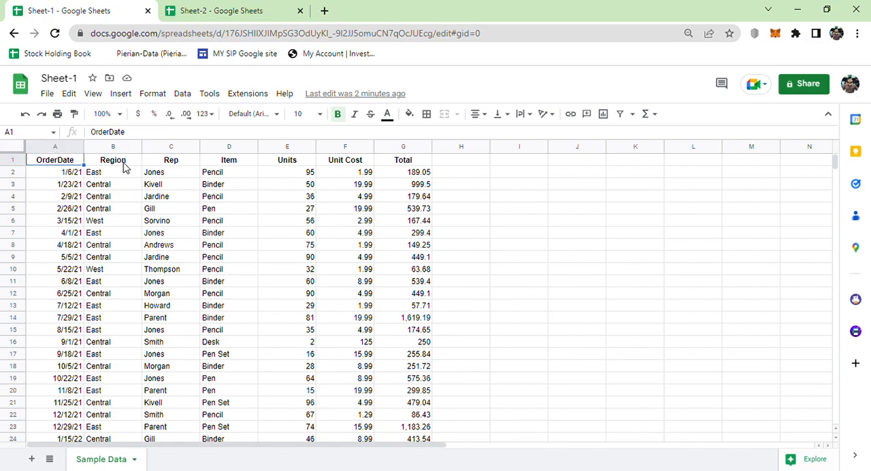
# - Start an IMPORTRANGE formula in cell A1 of Sheet-2
pyautogui.click(192, 8)
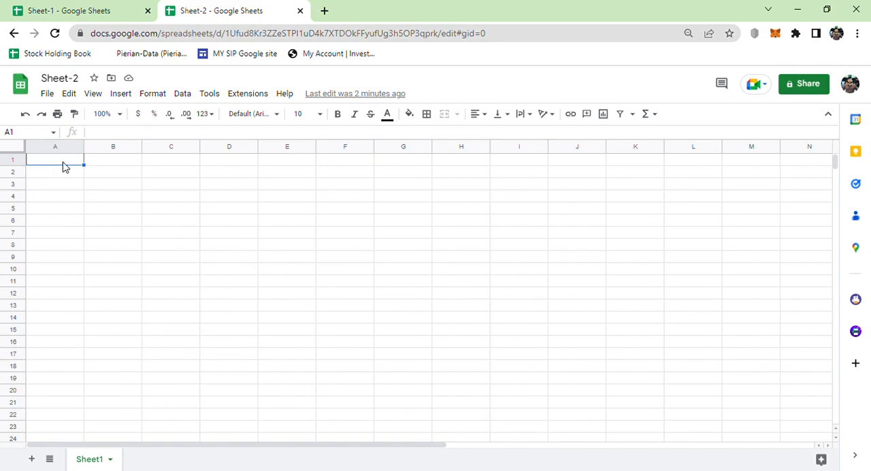
pyautogui.write('=')
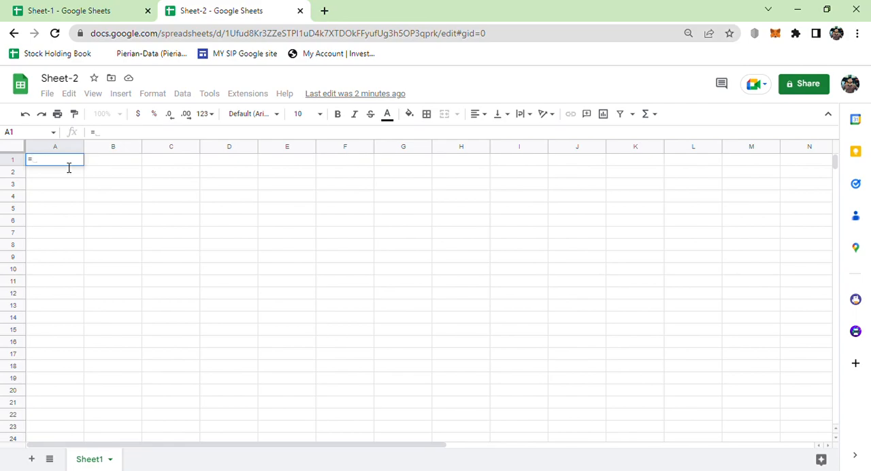
pyautogui.write('impo')
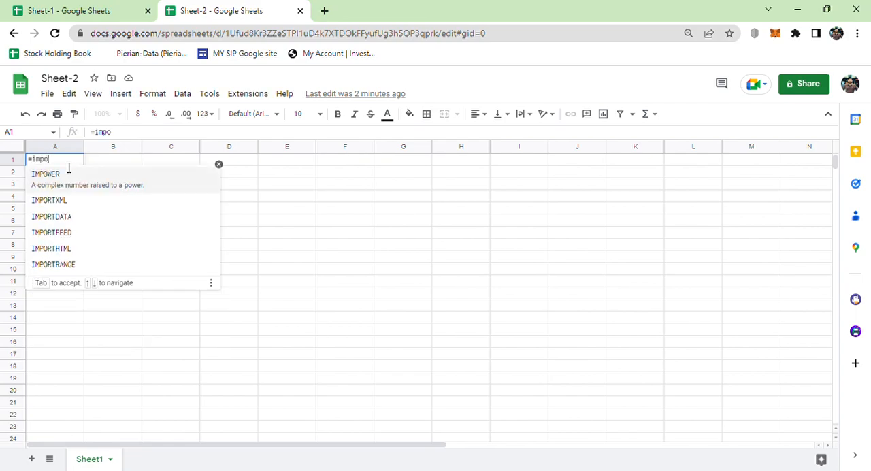
pyautogui.write('rtra')
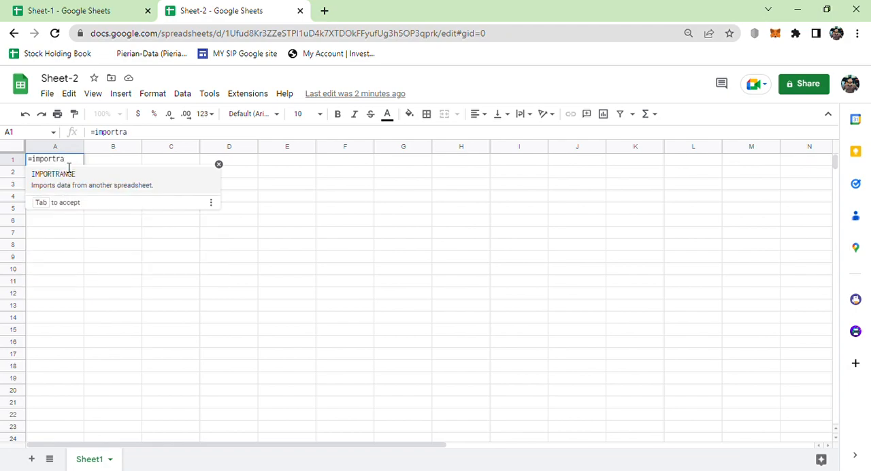
pyautogui.click(81, 184)
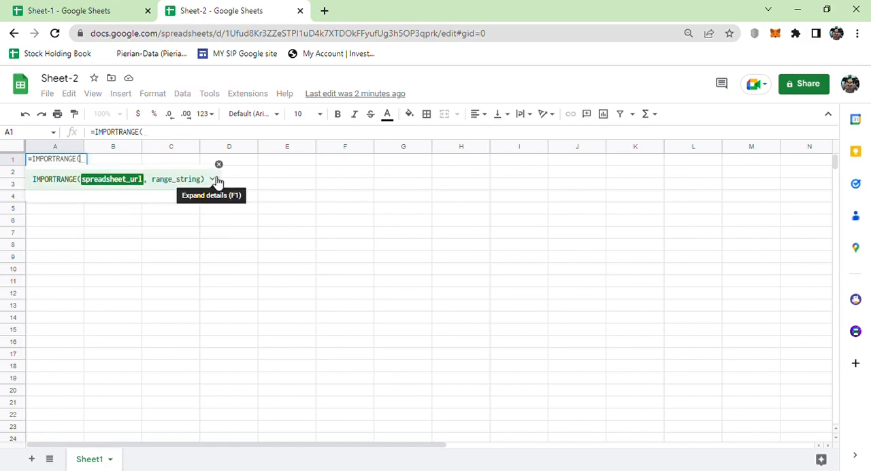
# - Expand the IMPORTRANGE help details and examine the spreadsheet_url argument
pyautogui.click(213, 180)
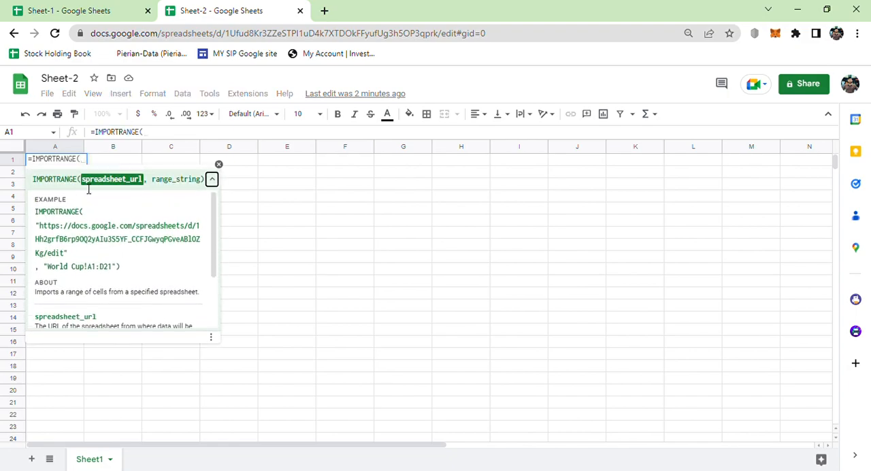
pyautogui.moveTo(88, 188); pyautogui.dragTo(146, 181)
pyautogui.click(213, 180)
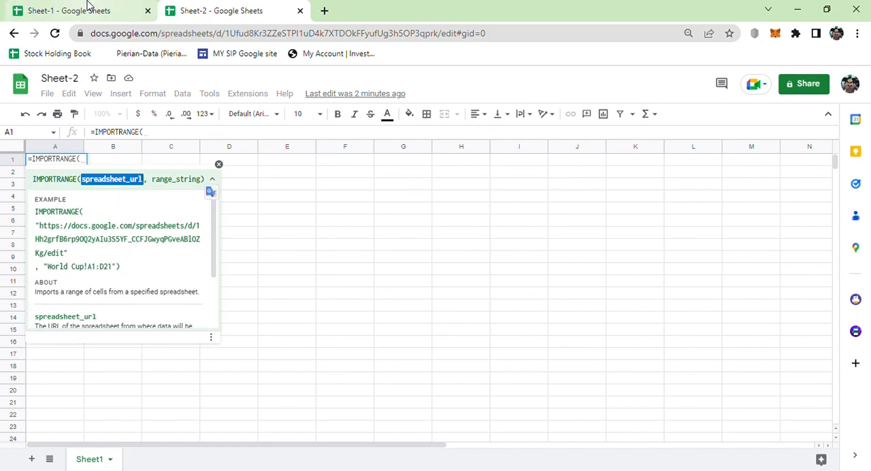
# - Copy Sheet-1's URL and enter it in double quotes as the formula's spreadsheet_url argument, followed by a comma, as in the help example
pyautogui.click(87, 8)
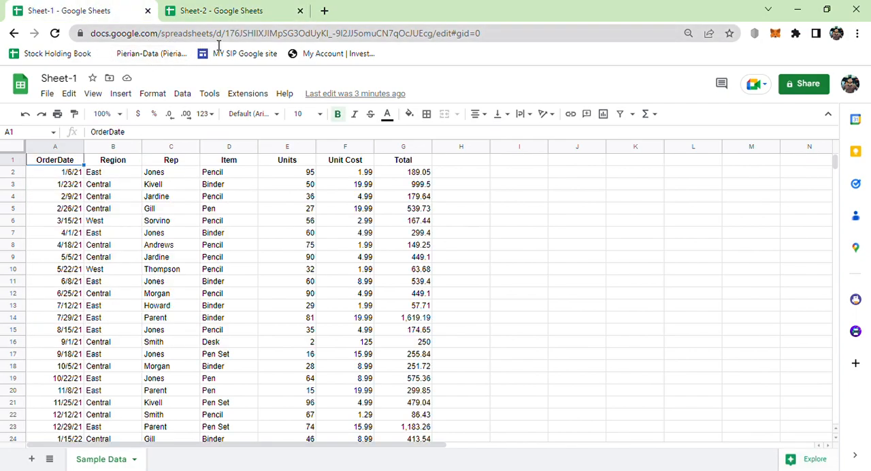
pyautogui.click(96, 36)
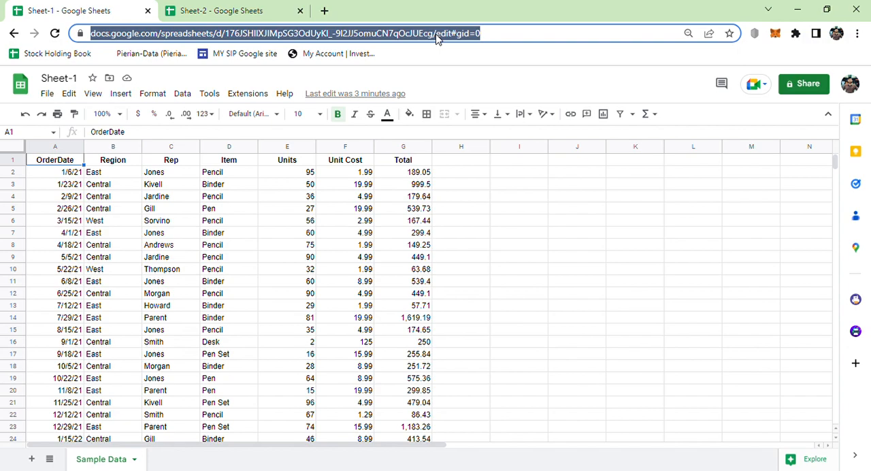
pyautogui.click(268, 8)
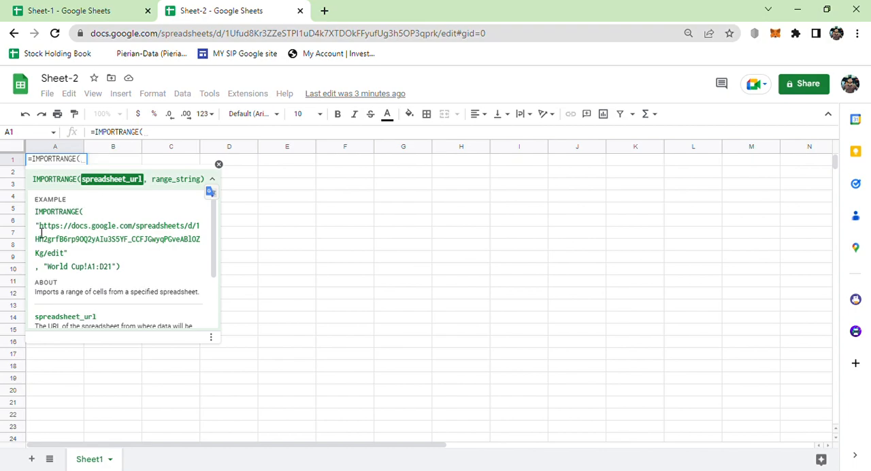
pyautogui.moveTo(36, 226); pyautogui.dragTo(73, 256)
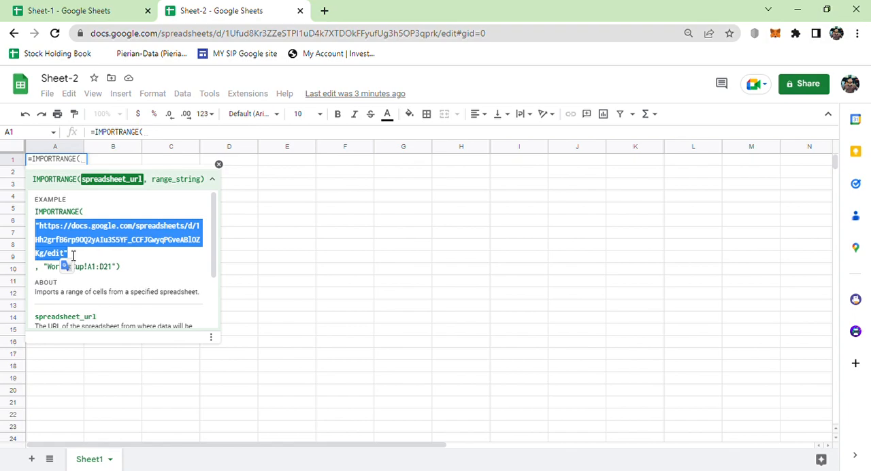
pyautogui.click(150, 134)
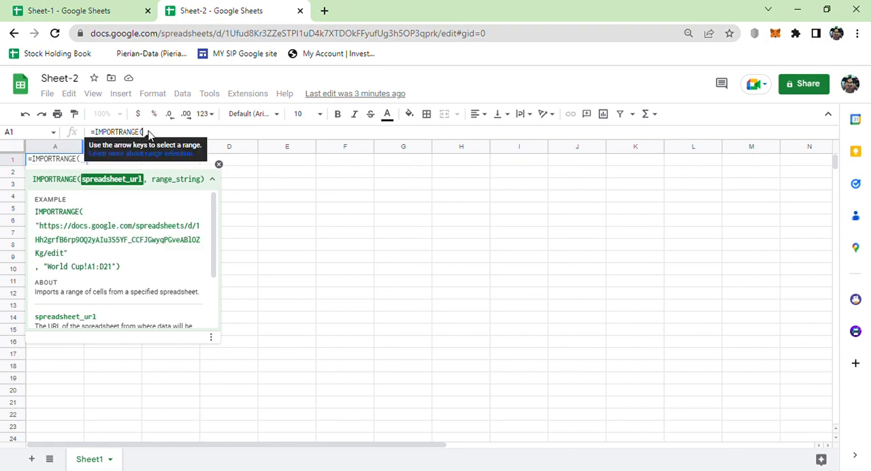
pyautogui.write('""')
pyautogui.press('Left')
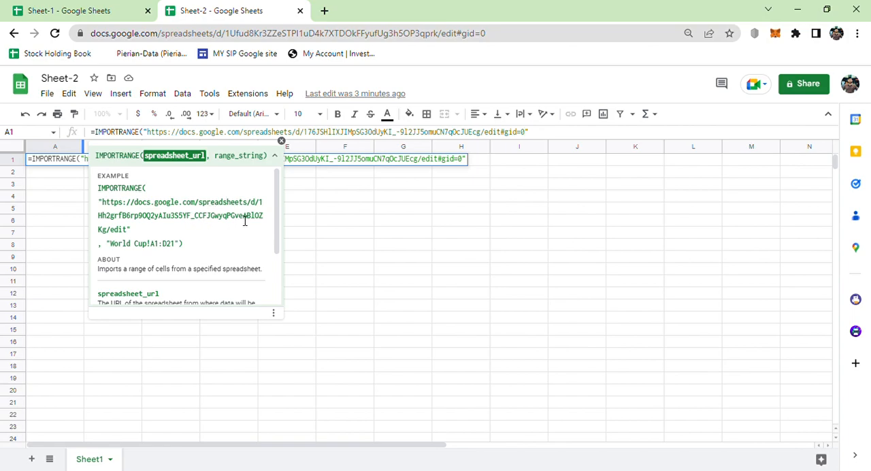
pyautogui.moveTo(130, 229); pyautogui.dragTo(104, 207)
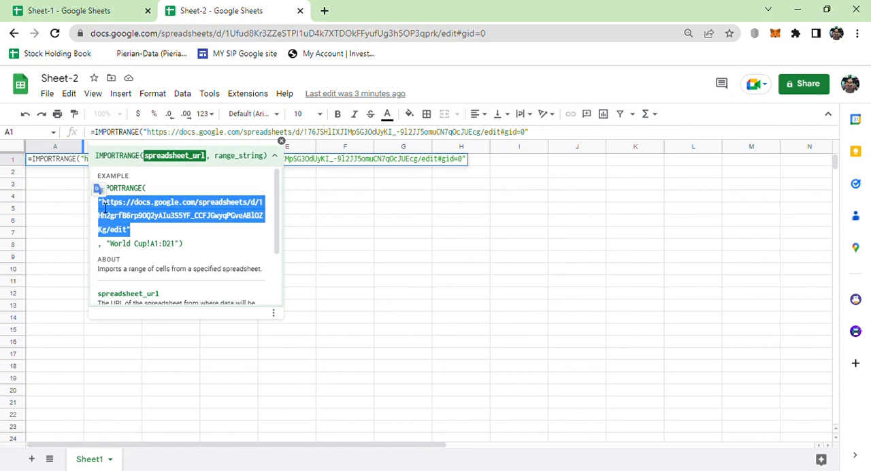
pyautogui.click(143, 238)
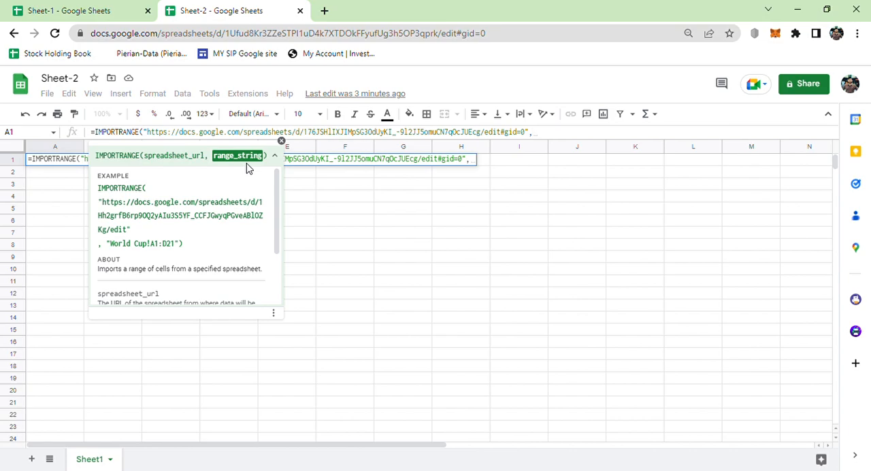
# - Get the tab name Sample Data from Sheet-1 and enter it after an opening double quote to begin the range_string in Sheet-2's formula
pyautogui.click(107, 8)
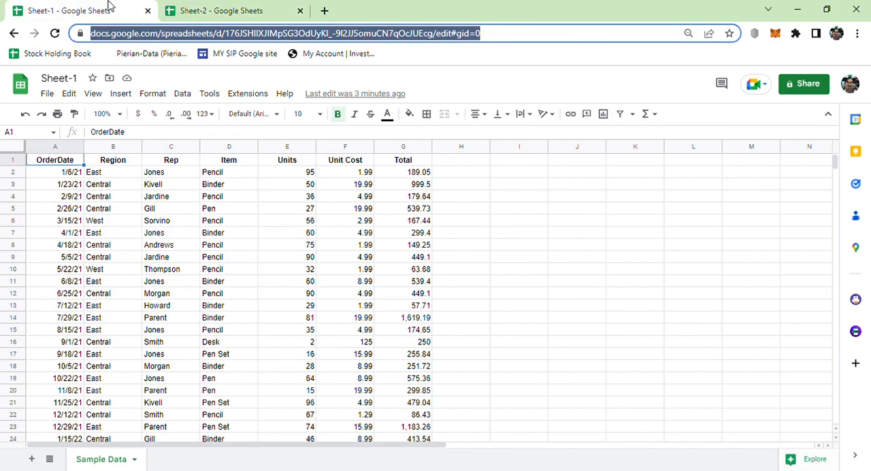
pyautogui.doubleClick(113, 463)
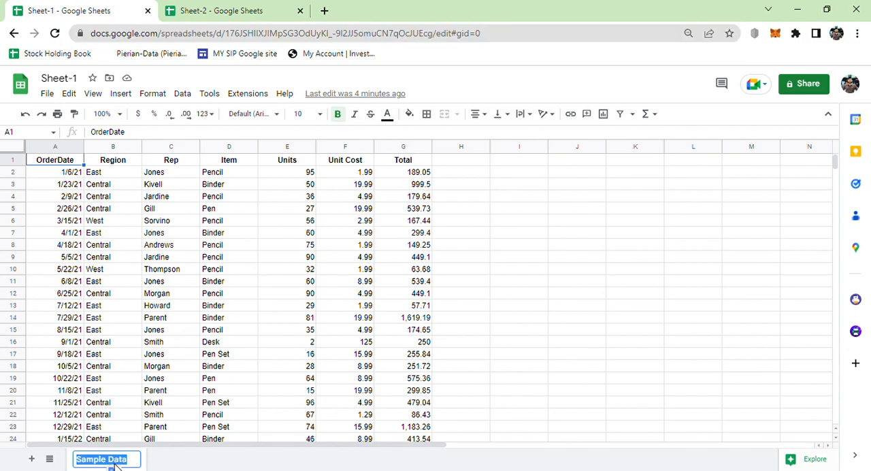
pyautogui.click(197, 21)
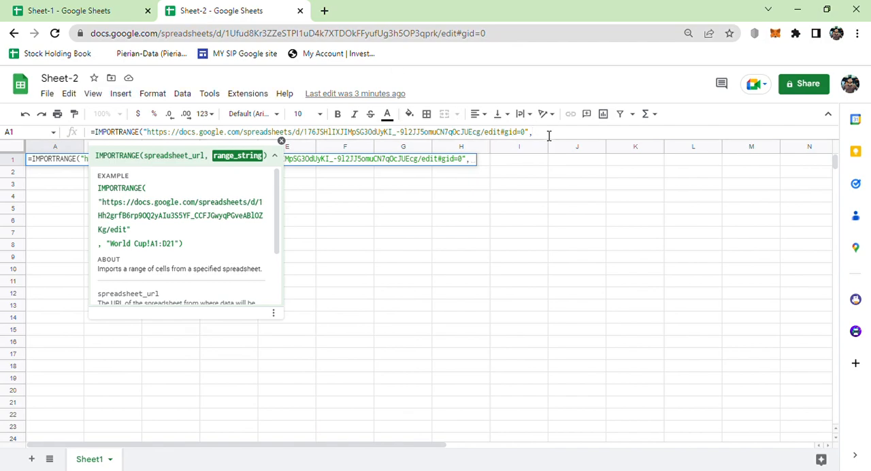
pyautogui.moveTo(111, 247); pyautogui.dragTo(182, 249)
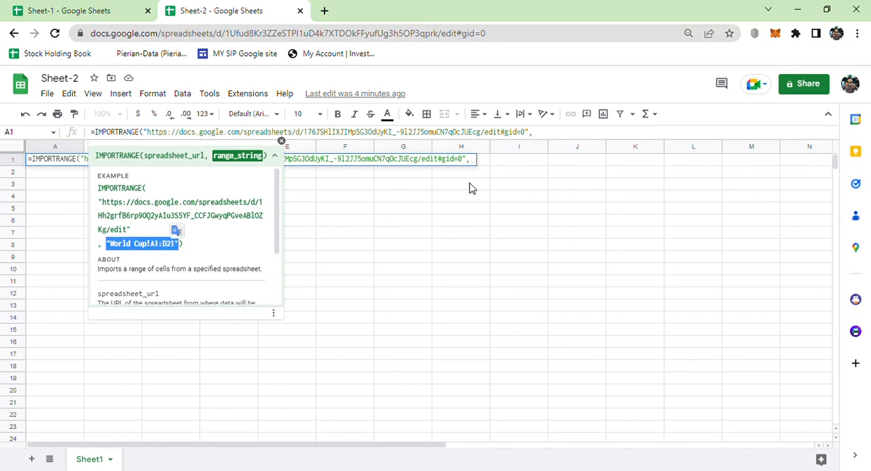
pyautogui.click(541, 138)
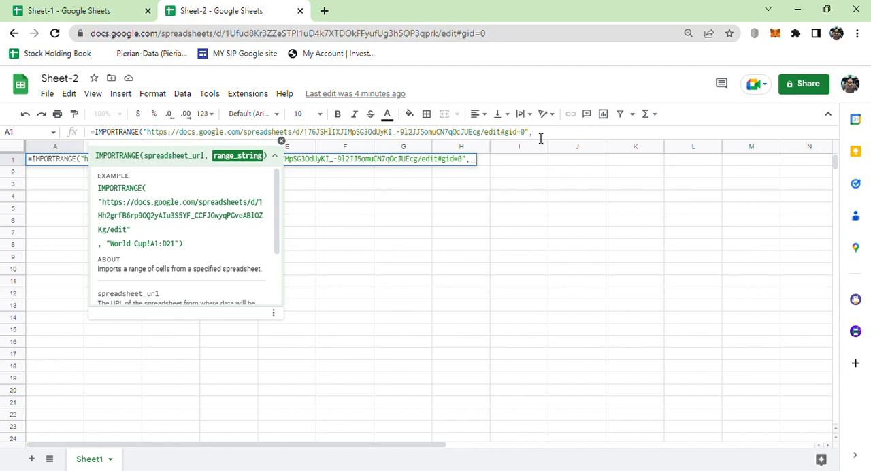
pyautogui.write('Sample Data')
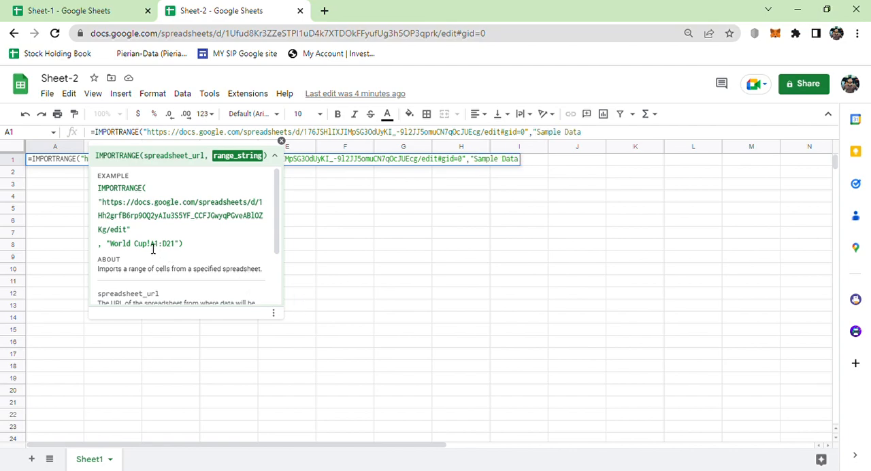
# - Add an exclamation mark after Sample Data in the range_string, matching the sheet-name separator in the help example
pyautogui.moveTo(149, 247); pyautogui.dragTo(112, 252)
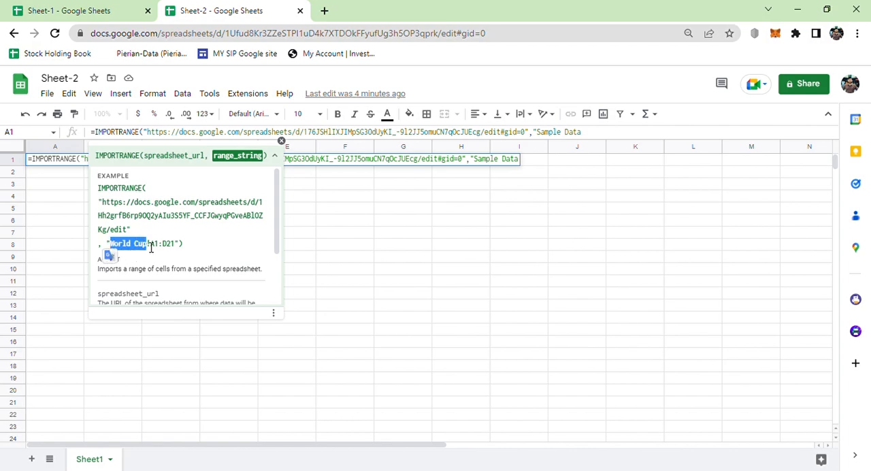
pyautogui.moveTo(155, 249); pyautogui.dragTo(148, 245)
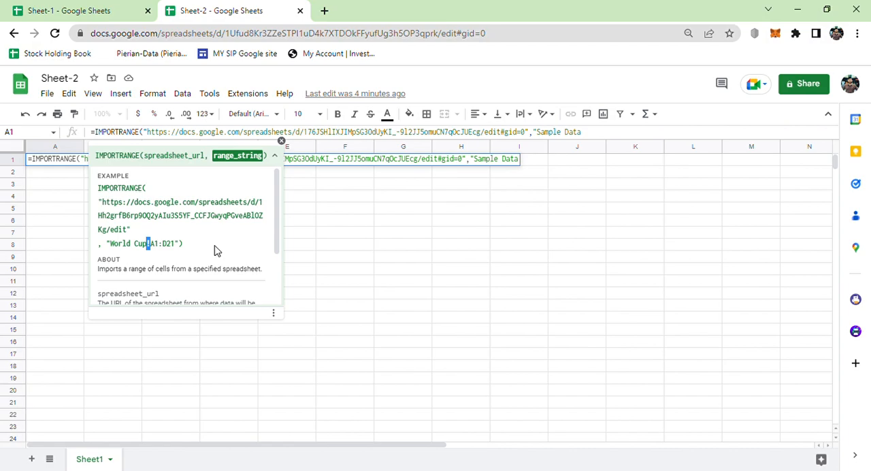
pyautogui.click(607, 140)
pyautogui.write('!')
# - Check the column extent in Sheet-1, and complete the range_string with A1:G, a closing double quote and the closing parenthesis
pyautogui.moveTo(156, 247); pyautogui.dragTo(179, 247)
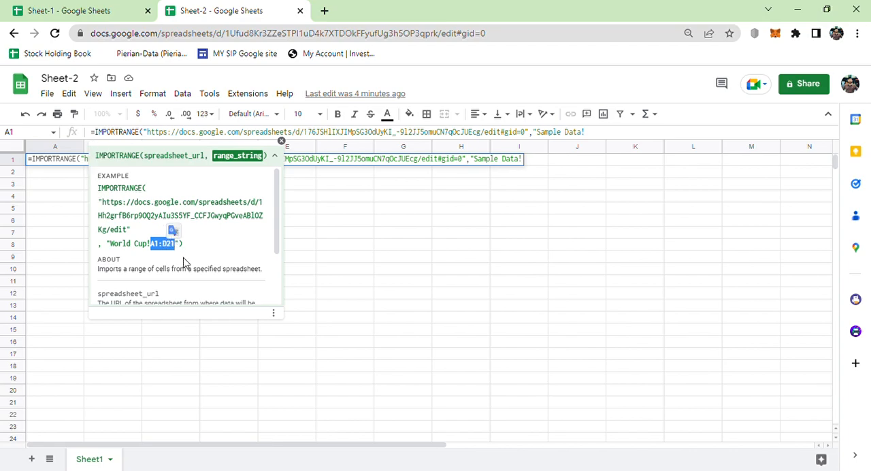
pyautogui.click(129, 8)
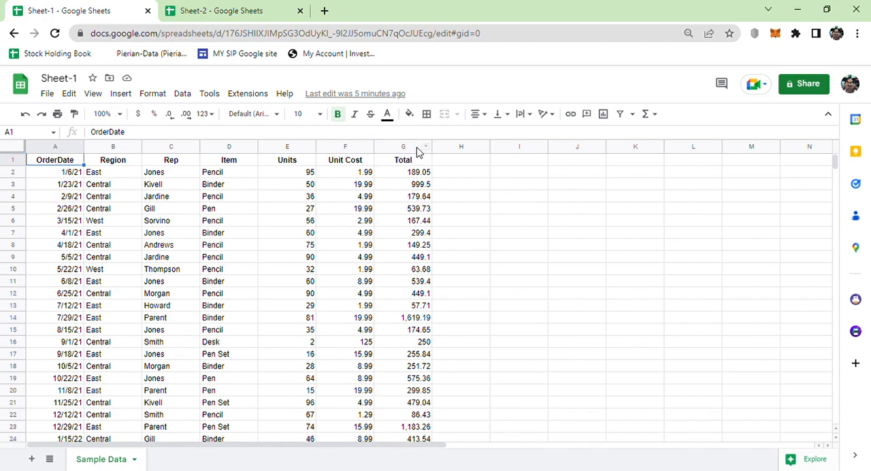
pyautogui.click(197, 10)
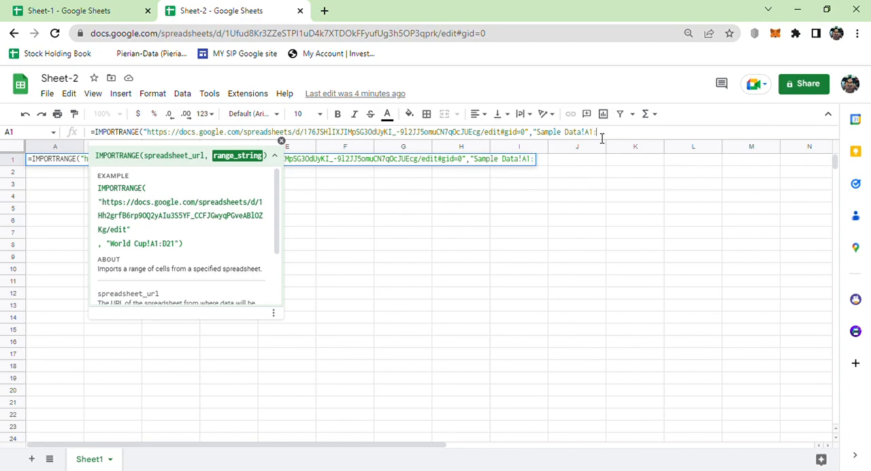
pyautogui.write('G"')
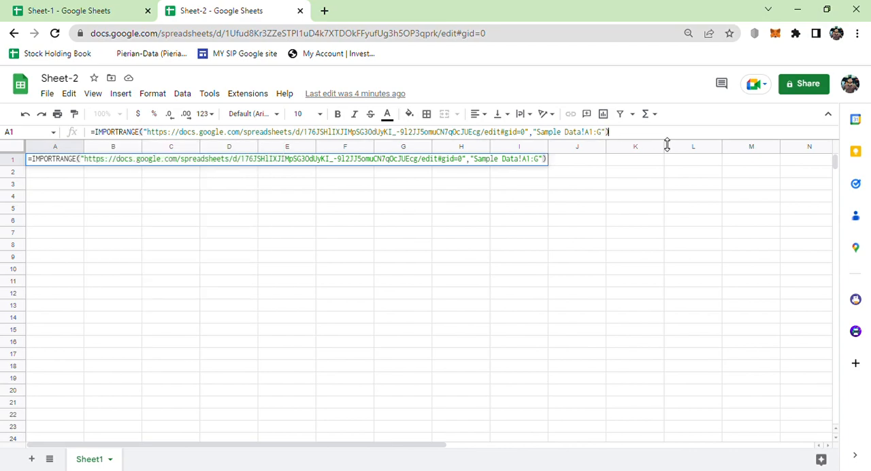
# - Review and commit the IMPORTRANGE formula in cell A1 of Sheet-2, and allow access to connect the two spreadsheets
pyautogui.moveTo(609, 131); pyautogui.dragTo(90, 189)
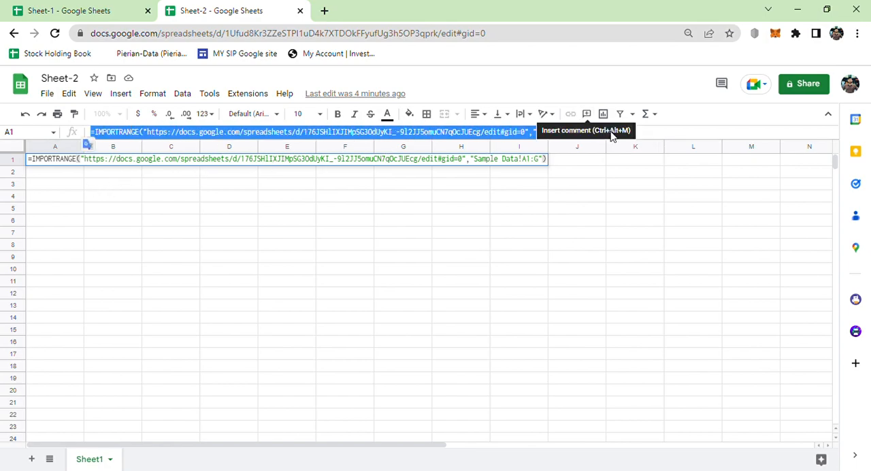
pyautogui.click(644, 138)
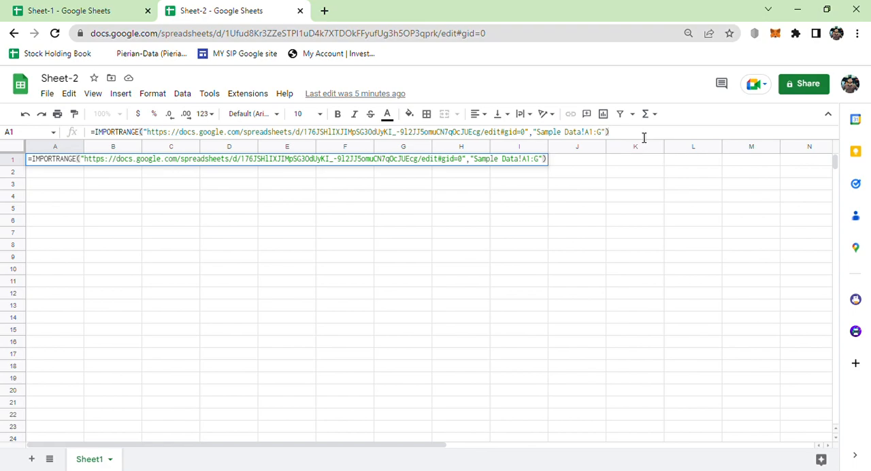
pyautogui.press('Return')
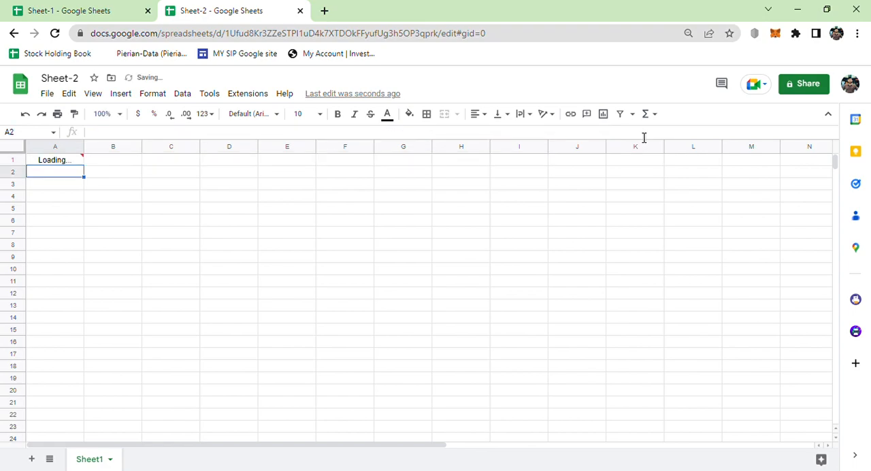
pyautogui.click(58, 164)
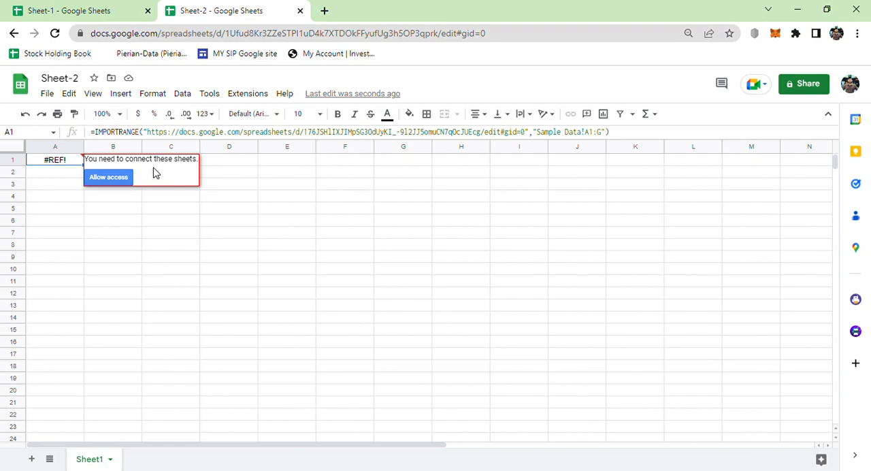
pyautogui.click(109, 177)
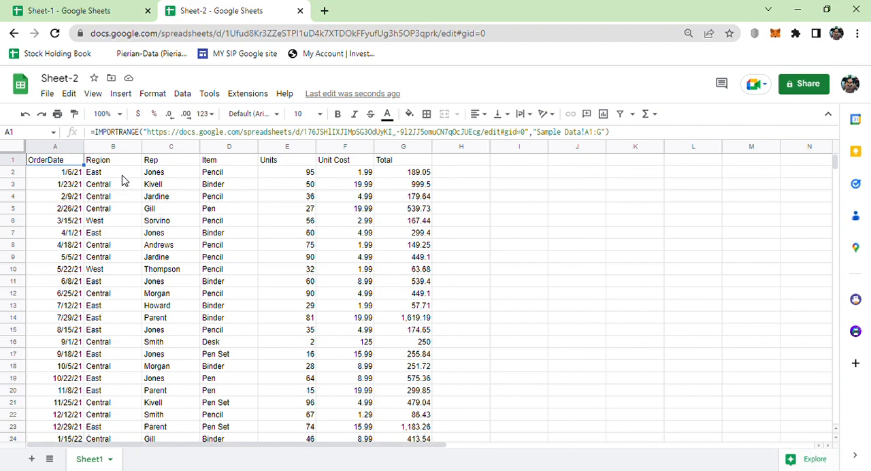
# - Compare the source data in Sheet-1 with the imported data in Sheet-2, ending in Sheet-1
pyautogui.click(81, 7)
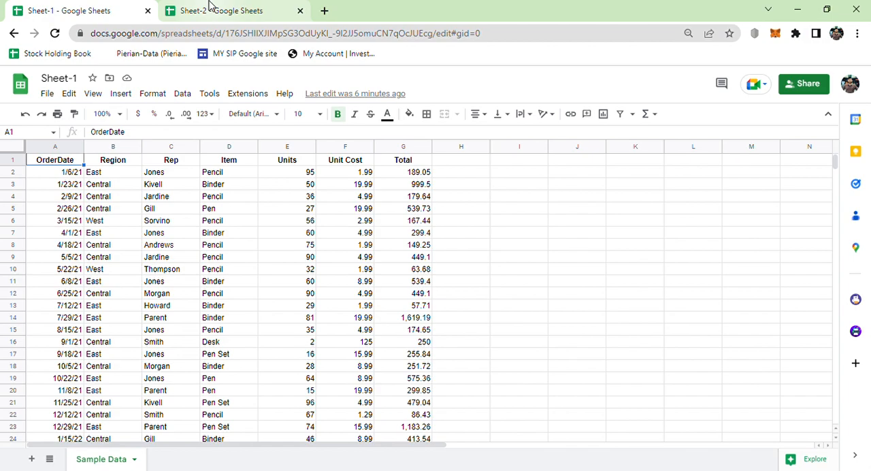
pyautogui.hotkey('ctrl', 'Tab')
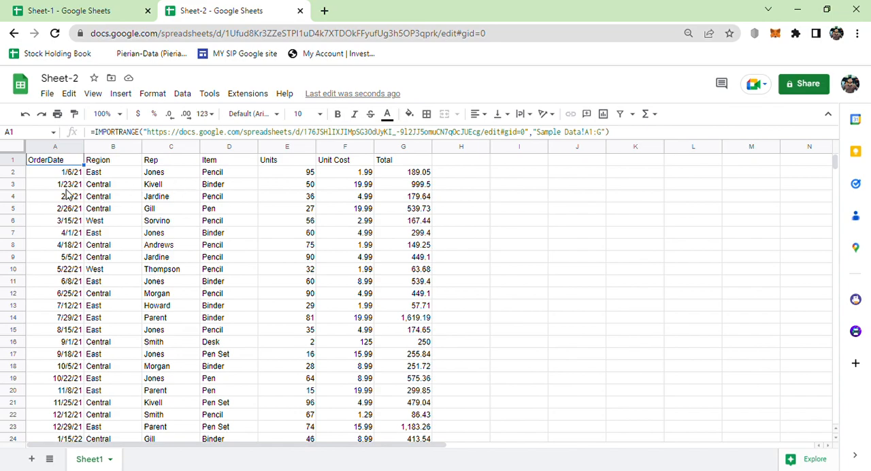
pyautogui.click(78, 8)
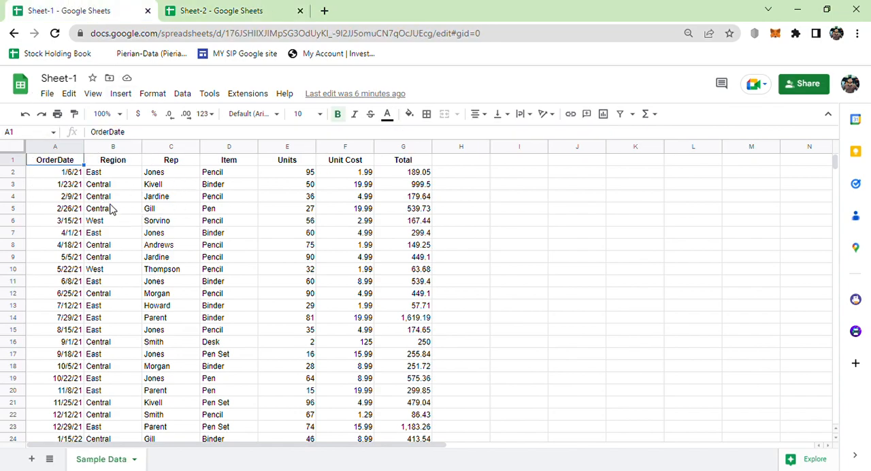
# - Set the Region in cell B2 of Sheet-1 to India, and check the linked cell B2 in Sheet-2
pyautogui.click(106, 177)
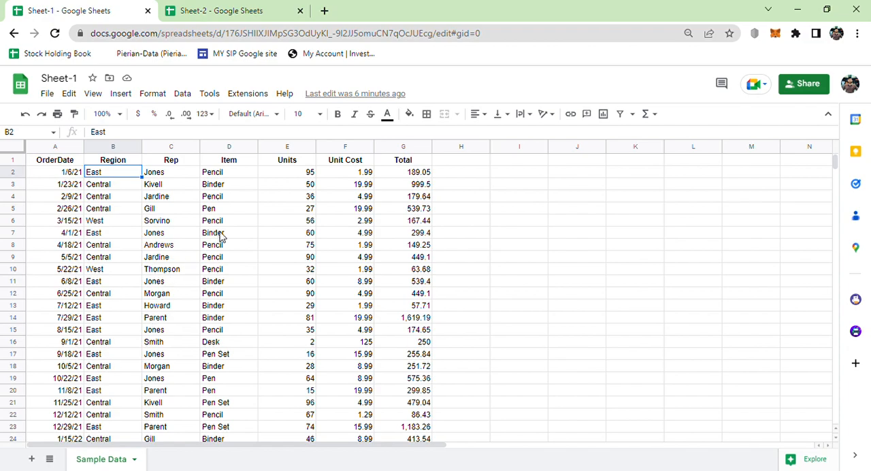
pyautogui.click(165, 177)
pyautogui.press('Right')
pyautogui.press('Right')
pyautogui.press('Right')
pyautogui.press('Right')
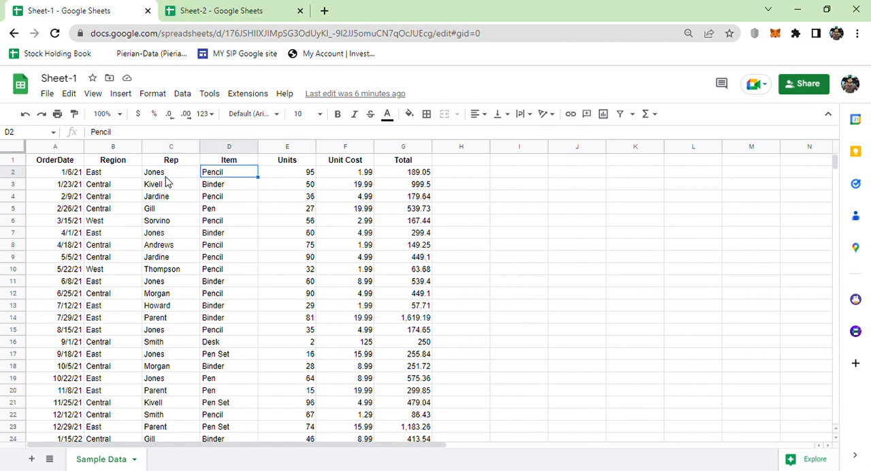
pyautogui.press('Left')
pyautogui.press('Left')
pyautogui.press('Left')
pyautogui.press('Left')
pyautogui.press('Left')
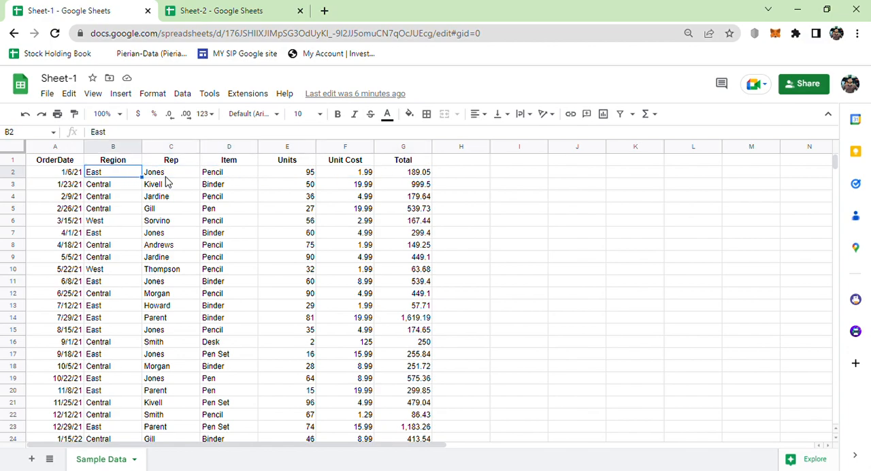
pyautogui.write('India')
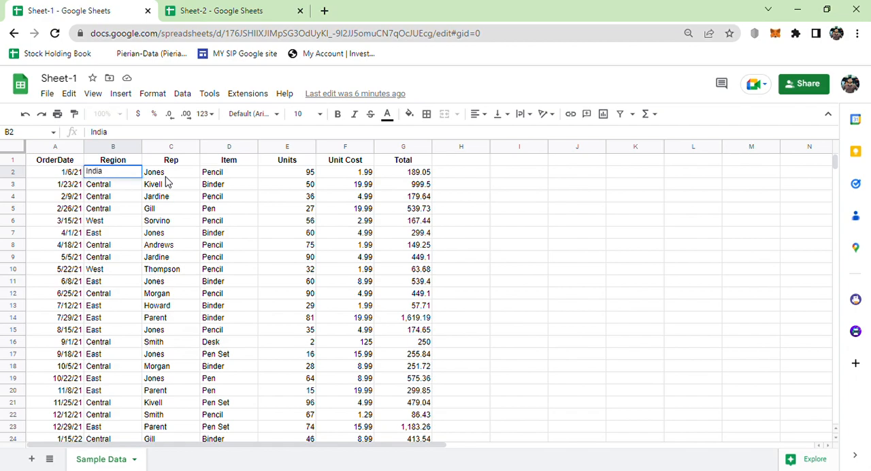
pyautogui.press('Tab')
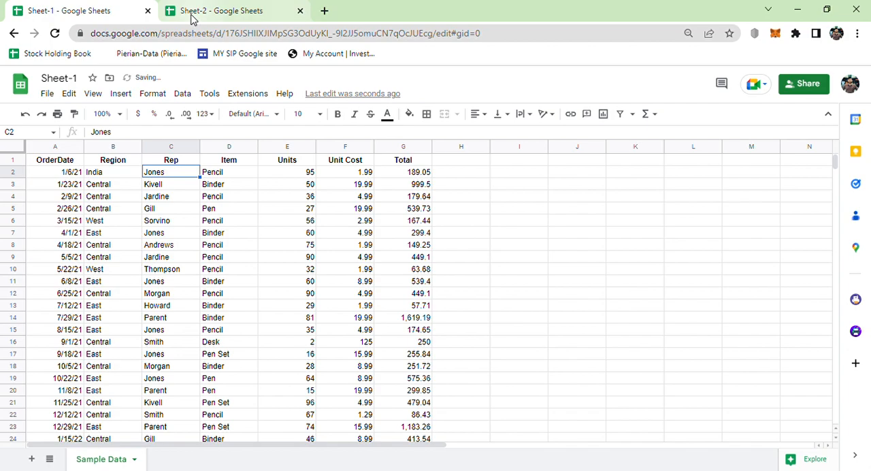
pyautogui.click(193, 14)
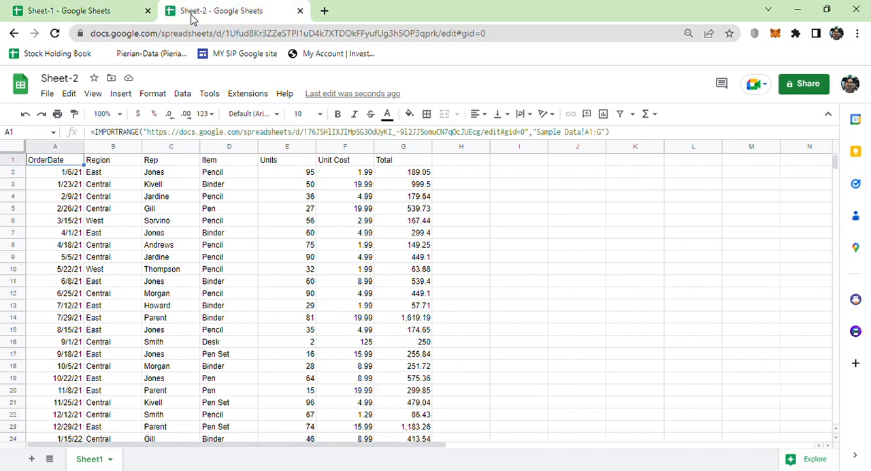
pyautogui.click(108, 175)
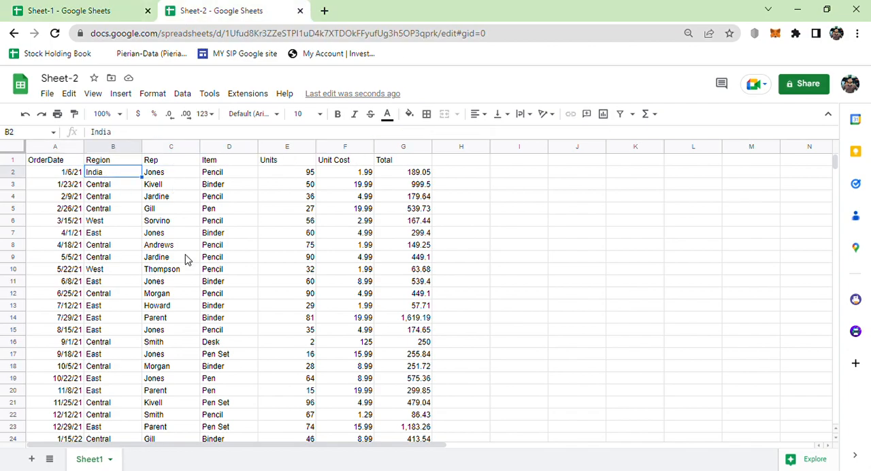
# - Replace the Total in cell G2 of Sheet-1 with 5000, and check the linked cell G2 in Sheet-2
pyautogui.click(102, 8)
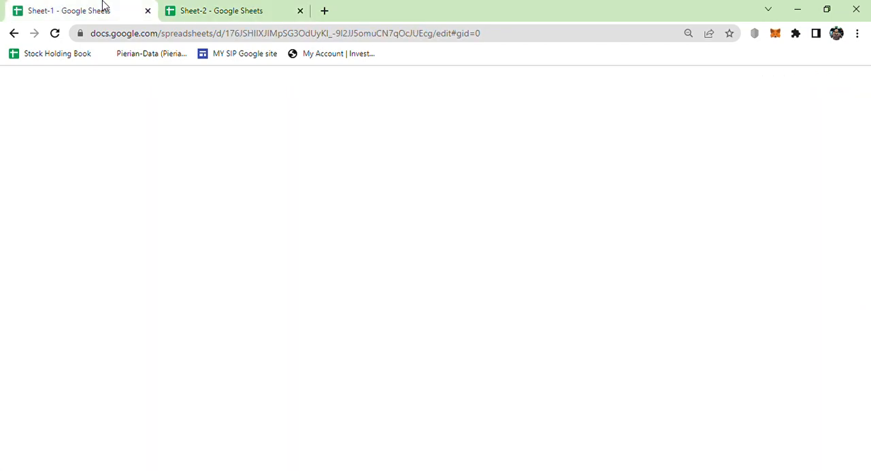
pyautogui.click(418, 175)
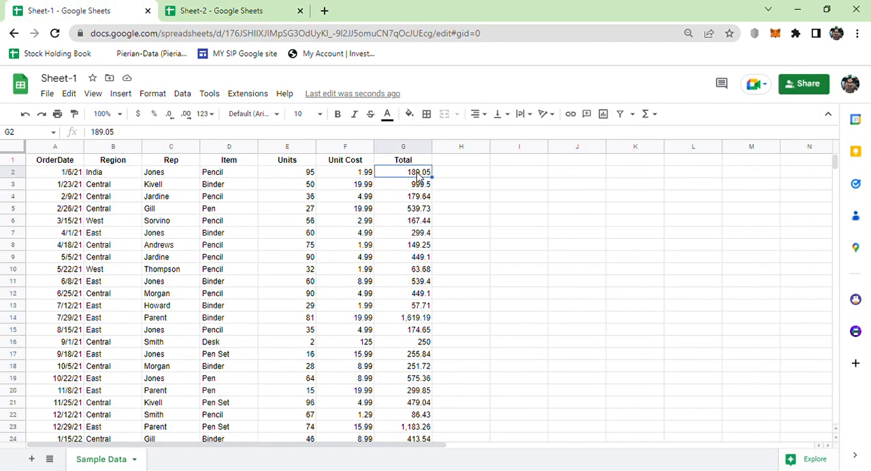
pyautogui.press('Delete')
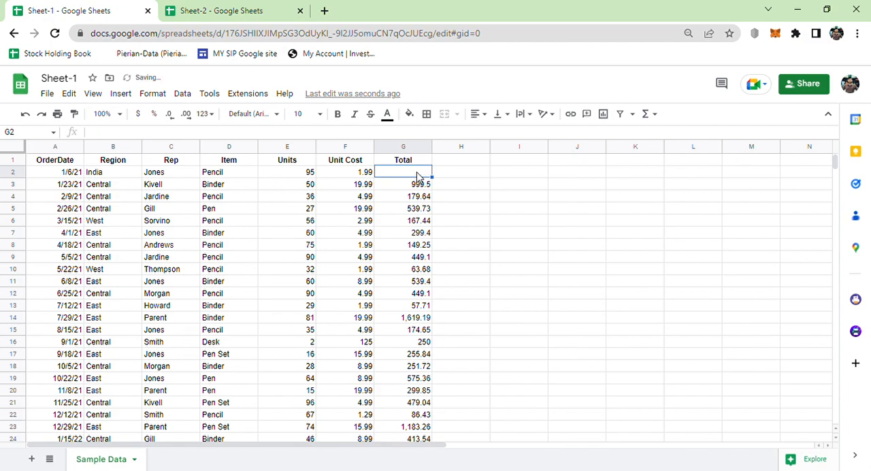
pyautogui.write('5000')
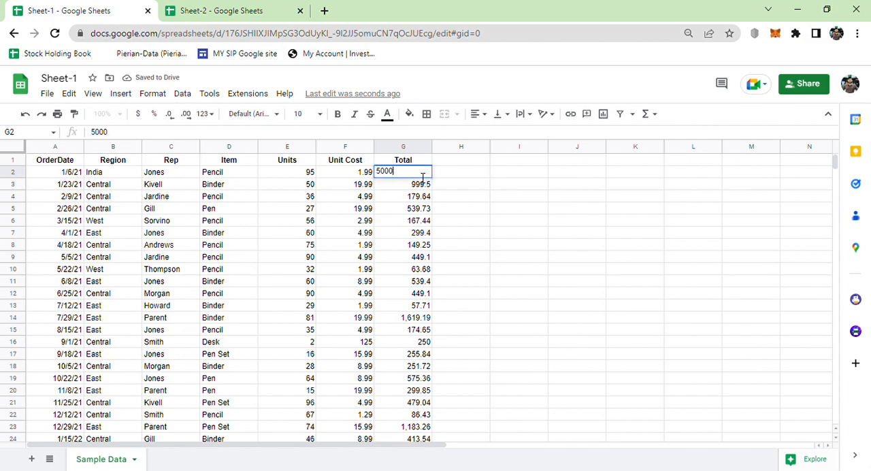
pyautogui.press('Return')
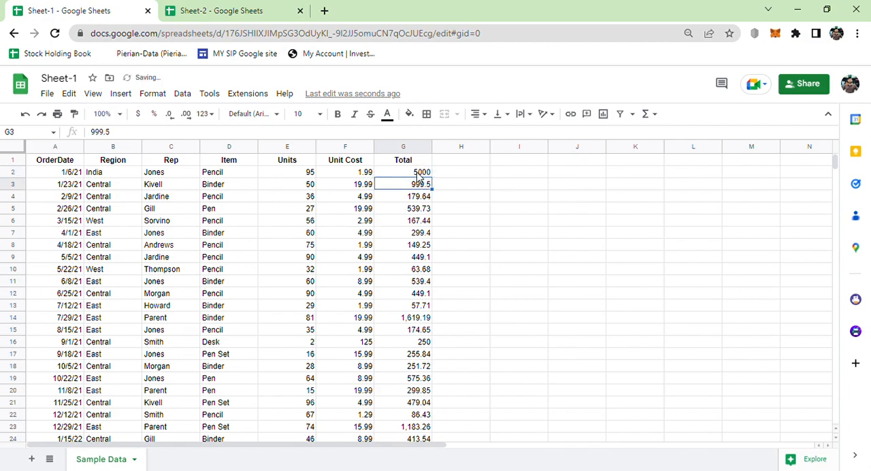
pyautogui.click(245, 8)
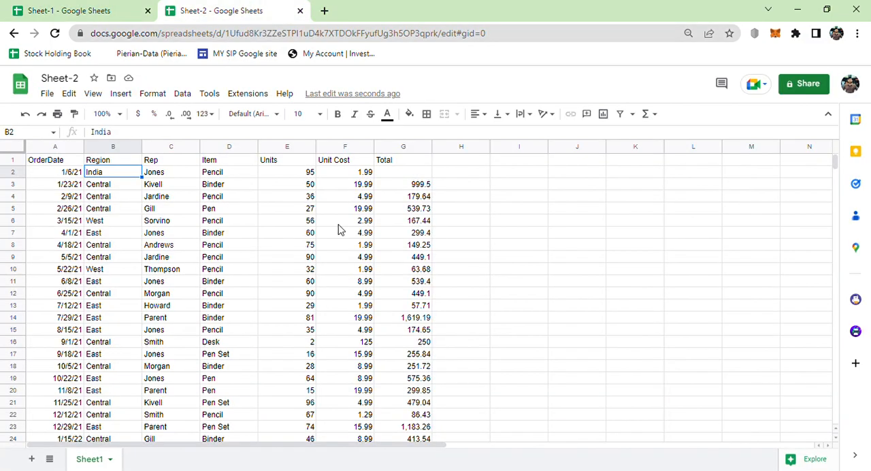
pyautogui.click(406, 174)
pyautogui.write('5000')
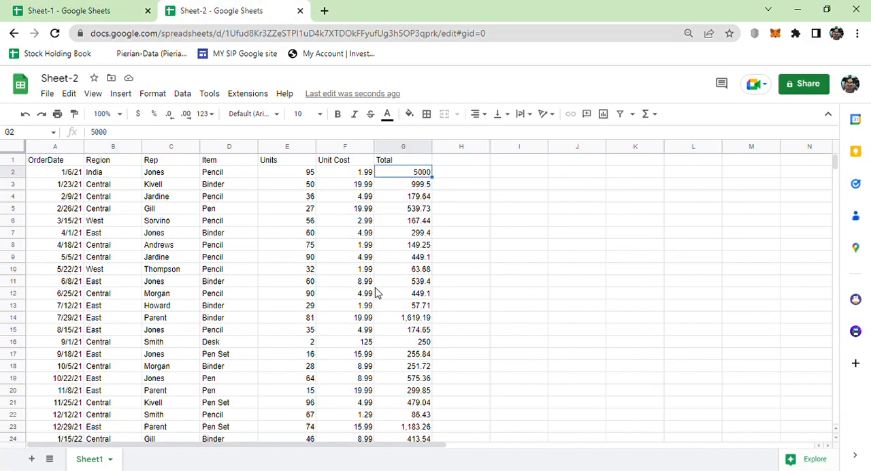